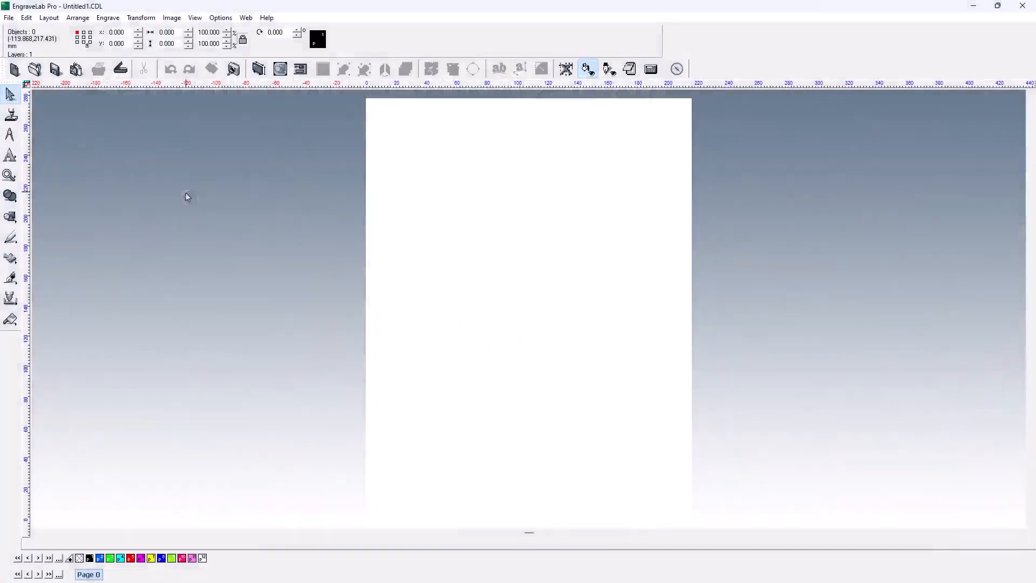
Step: Import the bitmap Lecker logo 2.bmp and place it about 203 mm wide across the upper part of the page
click(9, 19)
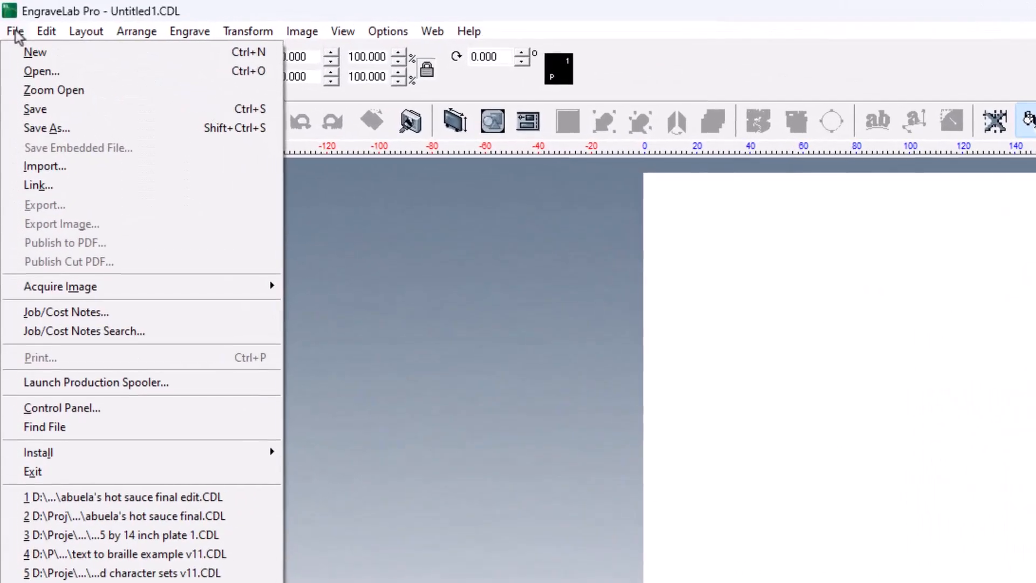
click(42, 169)
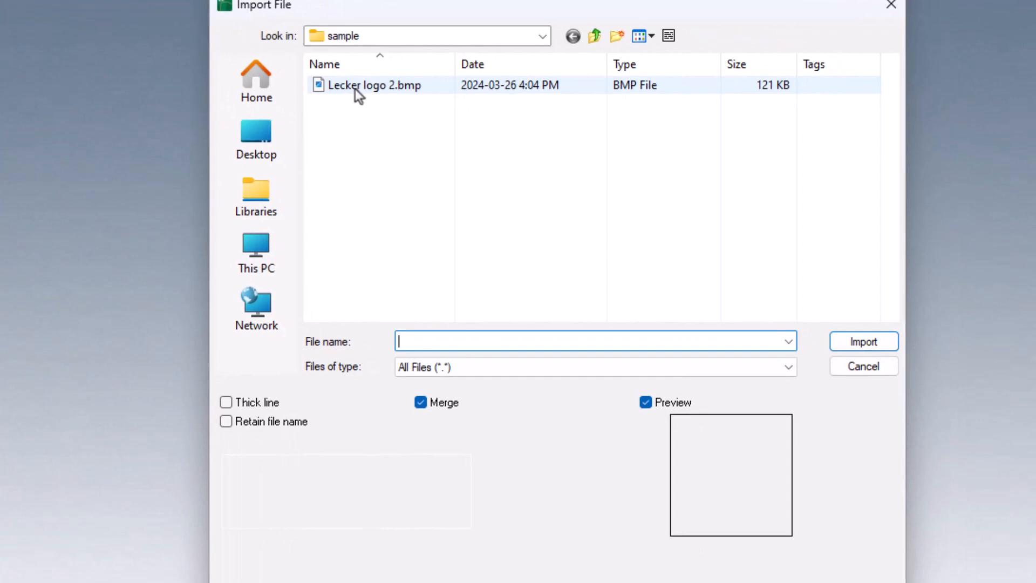
click(355, 88)
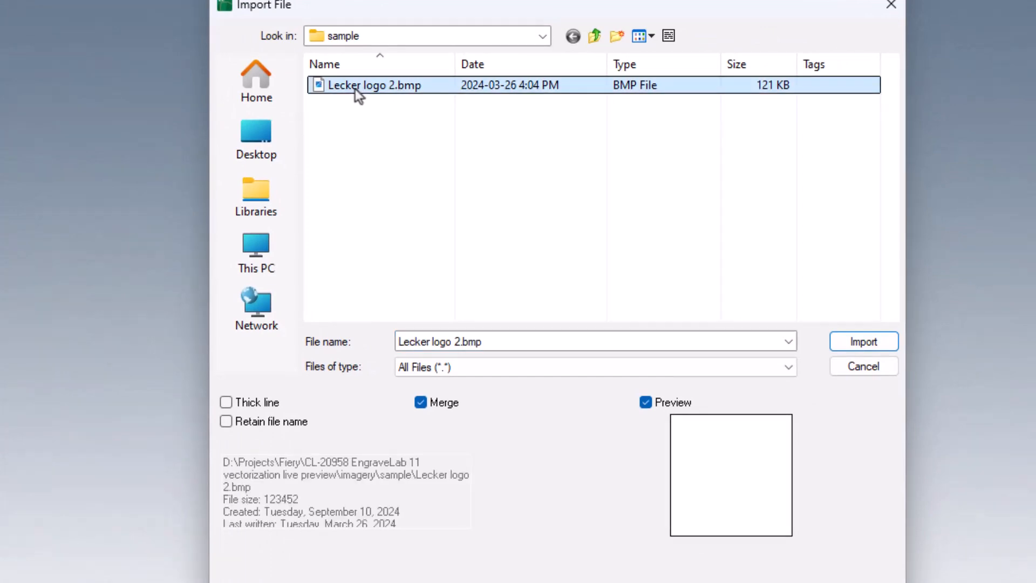
click(865, 342)
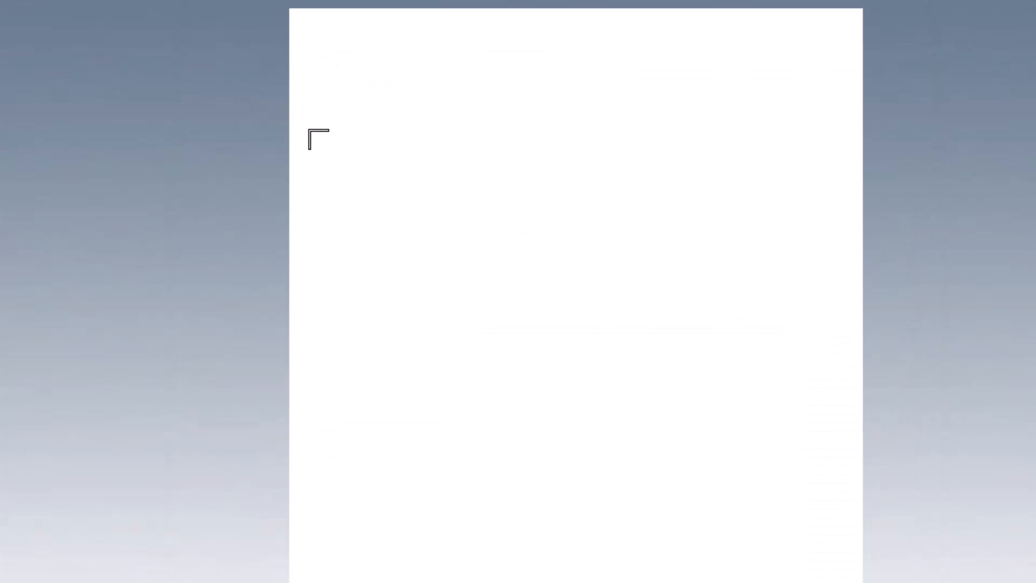
drag(305, 127, 845, 355)
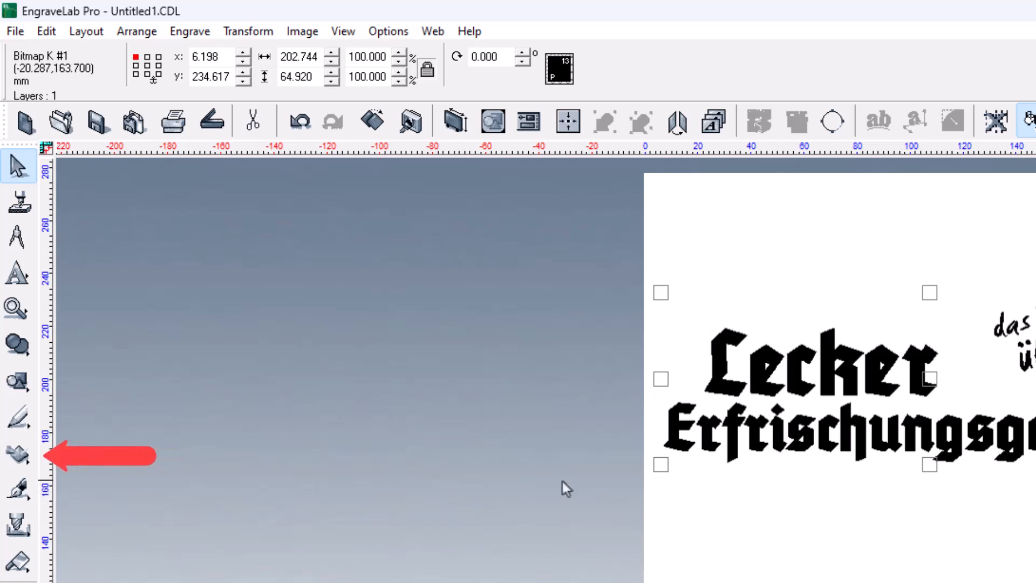
Step: Start vectorisation of the imported logo bitmap and bring up its Vectorization settings with the live preview
click(20, 457)
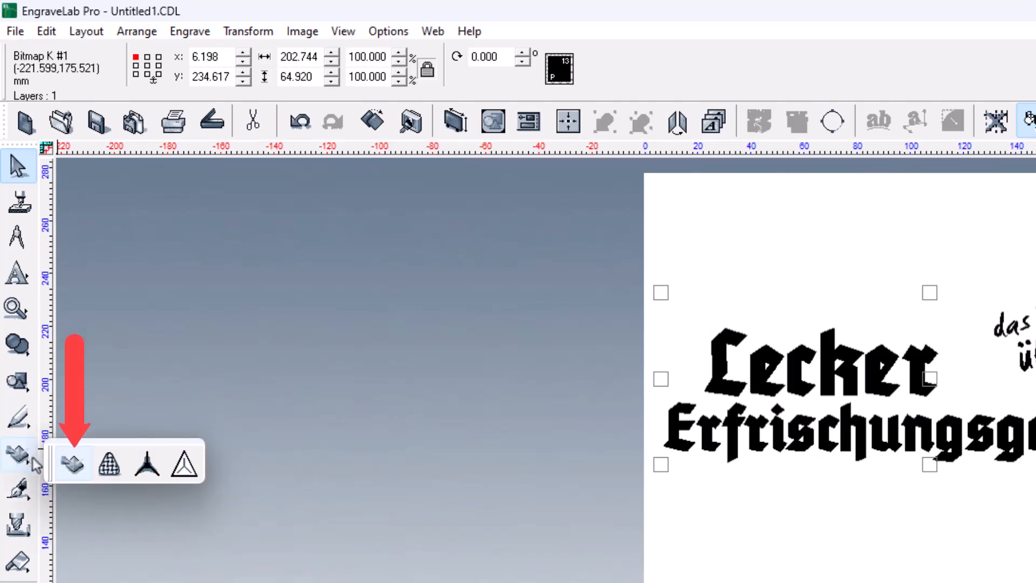
click(80, 464)
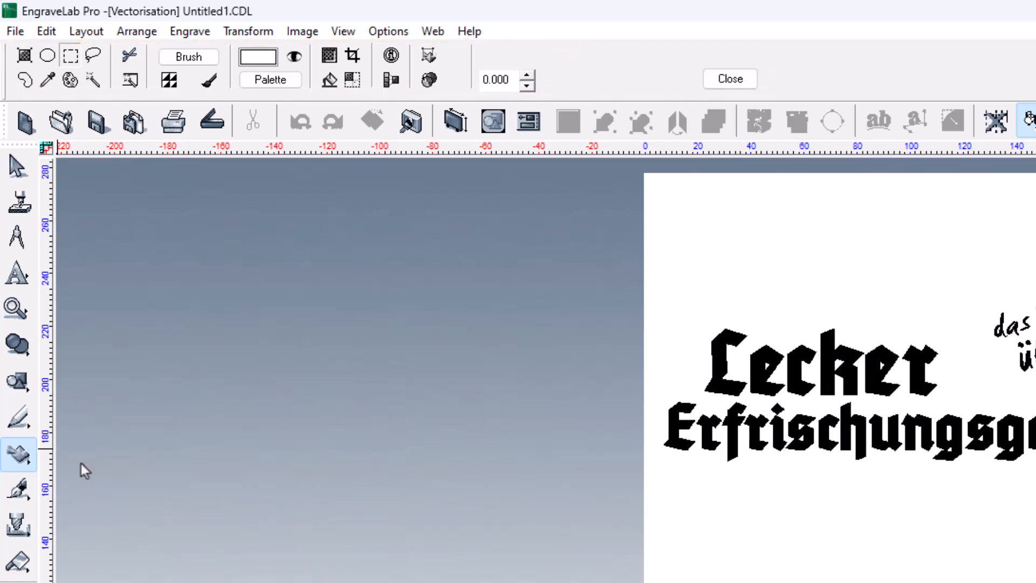
click(428, 54)
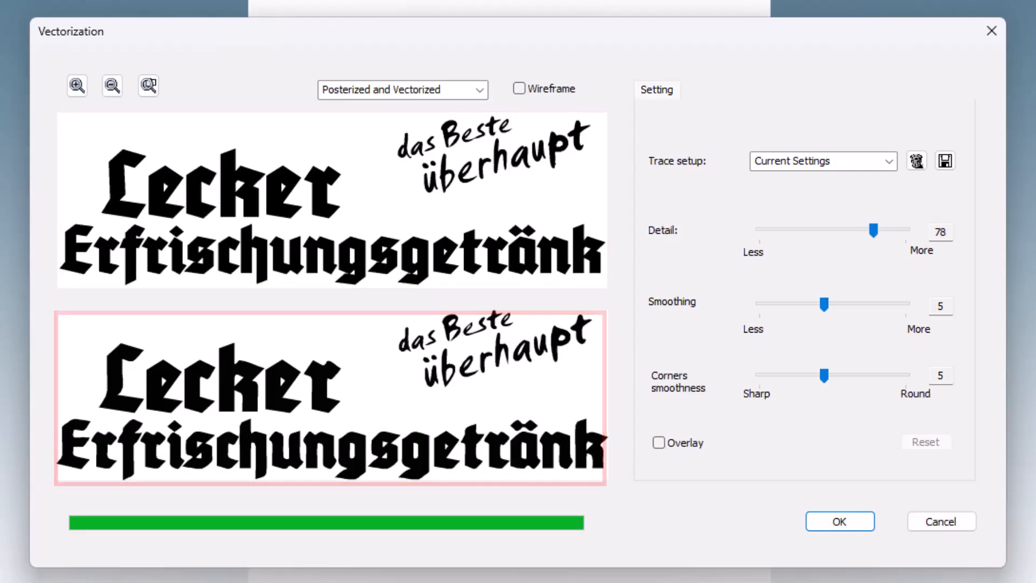
Step: Zoom the vectorization preview in on the word Lecker to compare the posterized and vectorized letter shapes
click(77, 86)
click(77, 87)
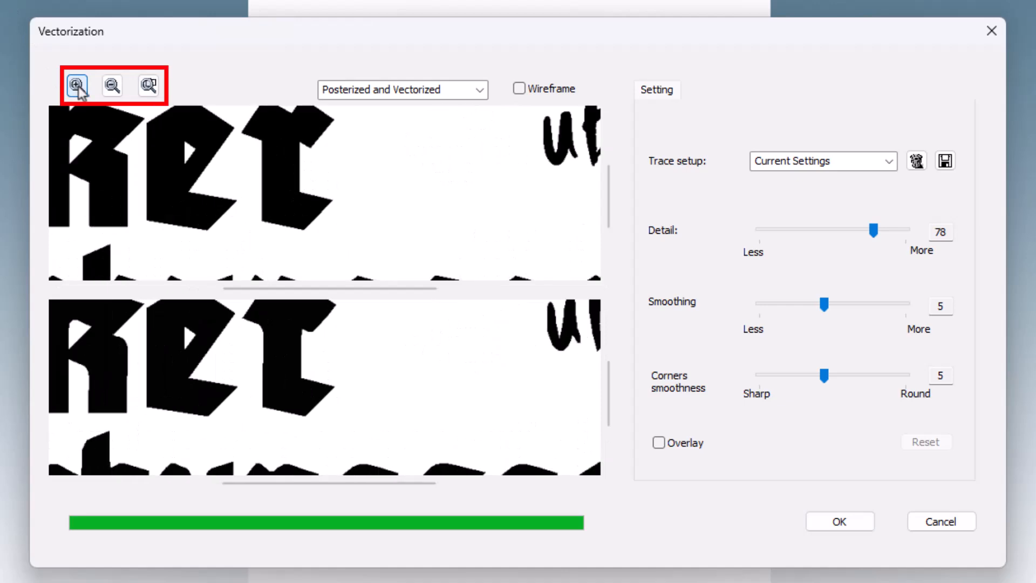
click(112, 85)
click(112, 85)
click(77, 86)
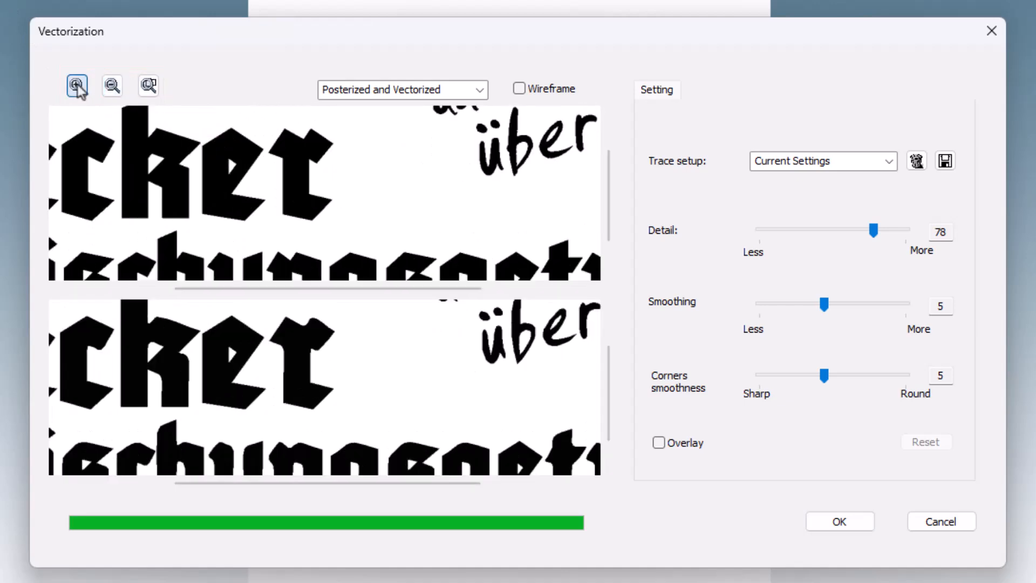
click(77, 86)
drag(70, 194, 358, 194)
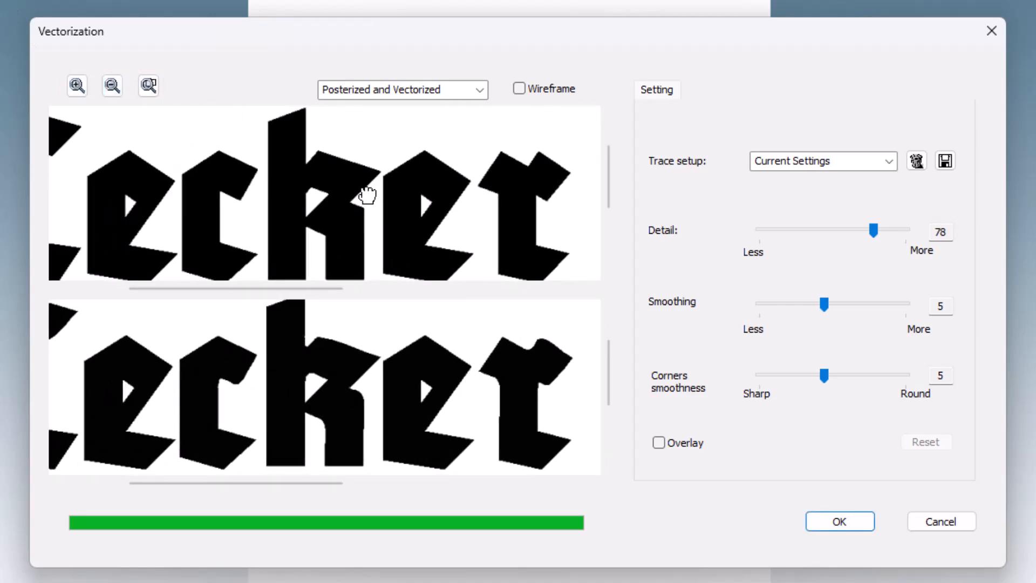
Step: Compare the Vectorized only preview with Posterized and Vectorized, and check the Wireframe display of the letter outlines
click(480, 89)
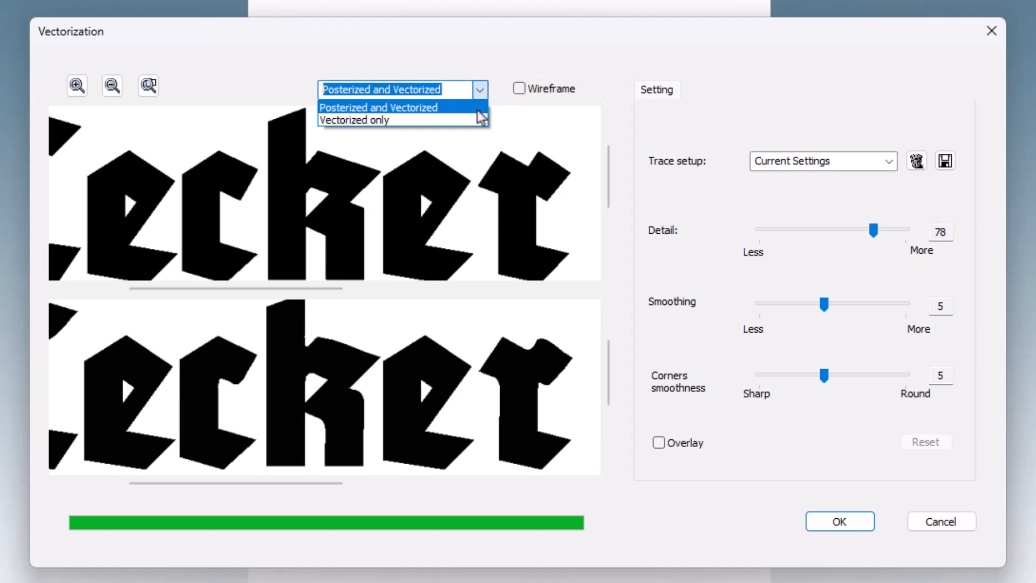
click(479, 120)
click(482, 97)
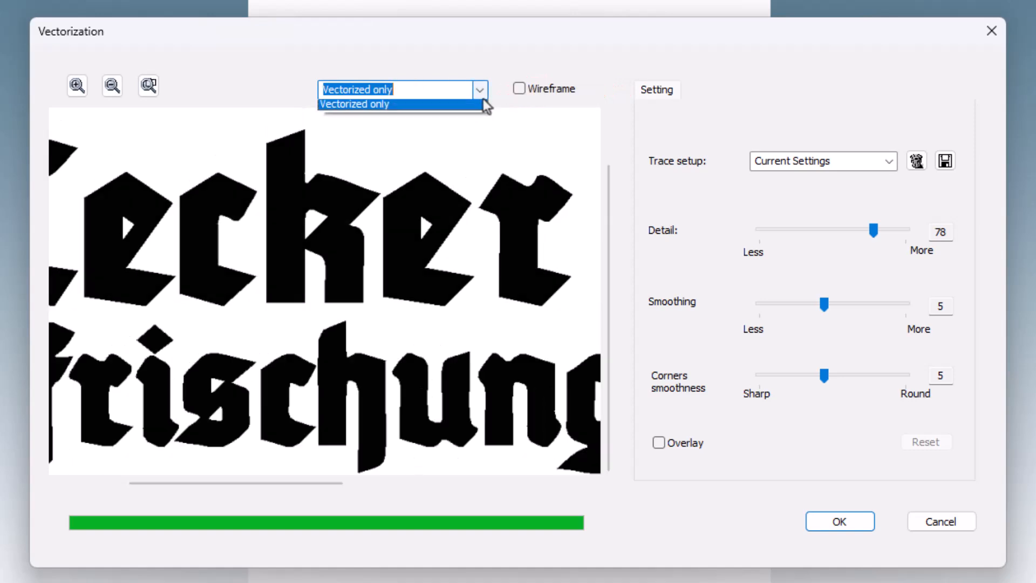
click(481, 105)
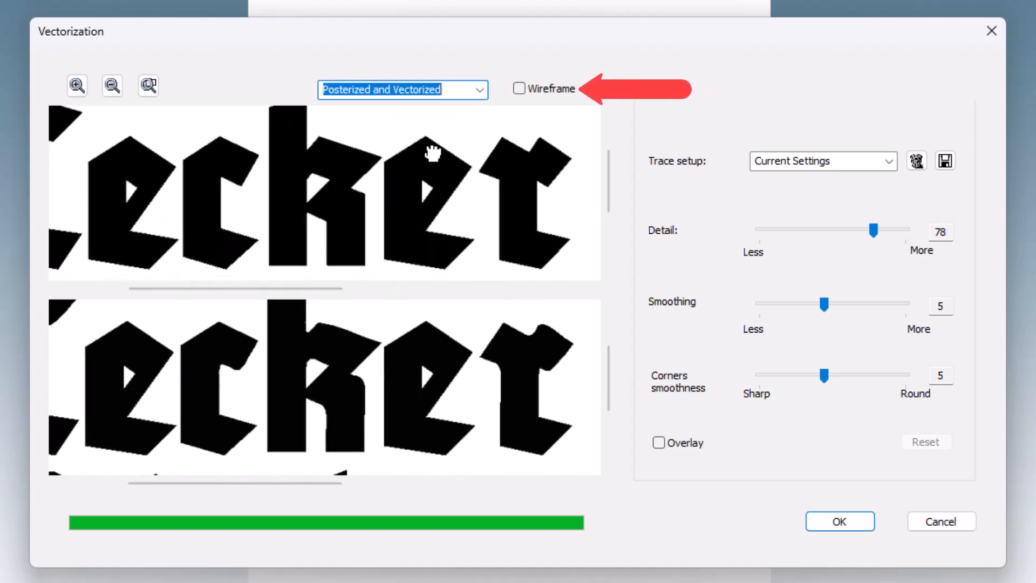
click(519, 90)
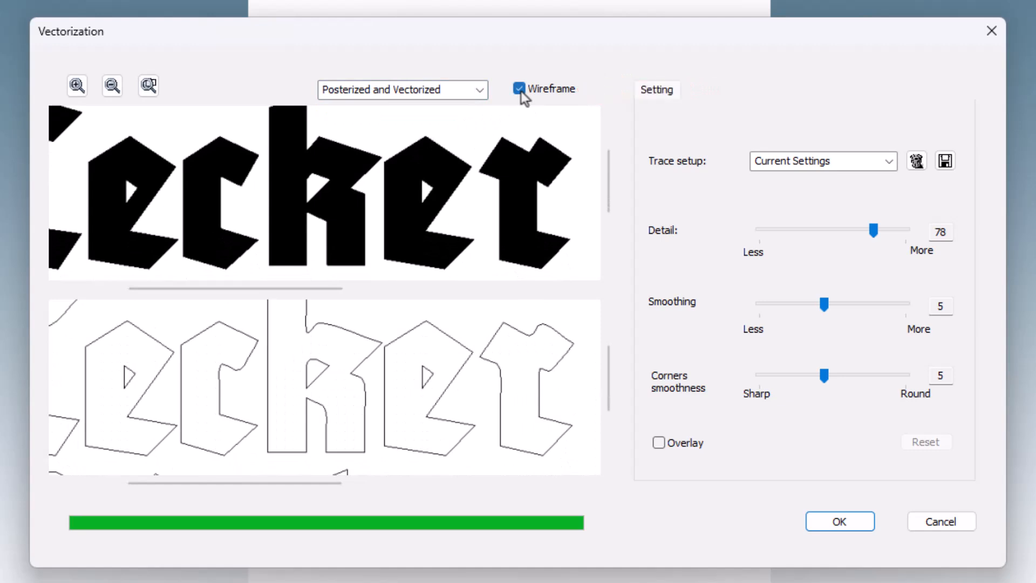
click(519, 90)
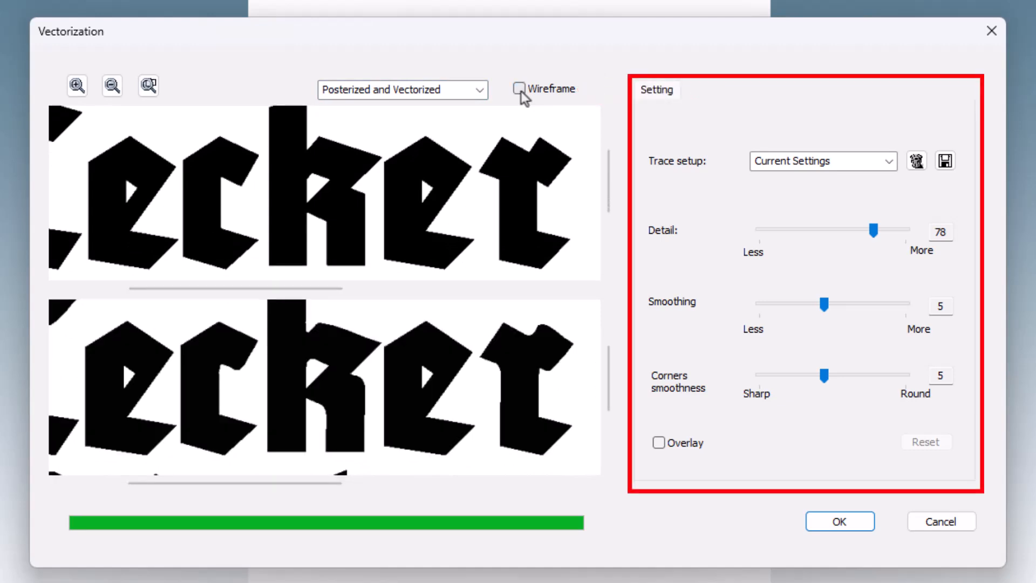
Step: Vectorize the logo with Detail 92, Smoothing 3 and sharper corners, and leave vectorisation mode
click(890, 161)
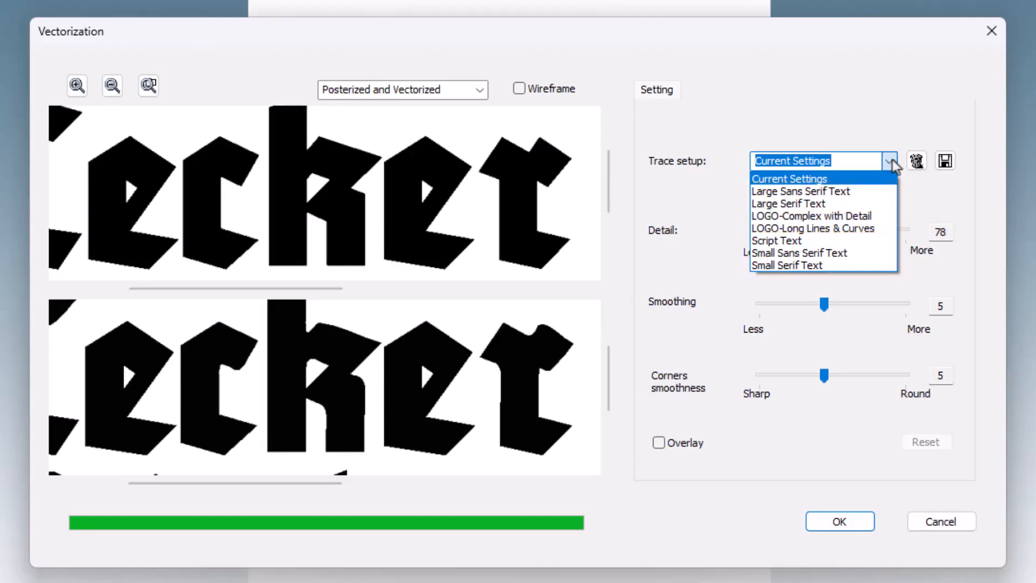
click(890, 162)
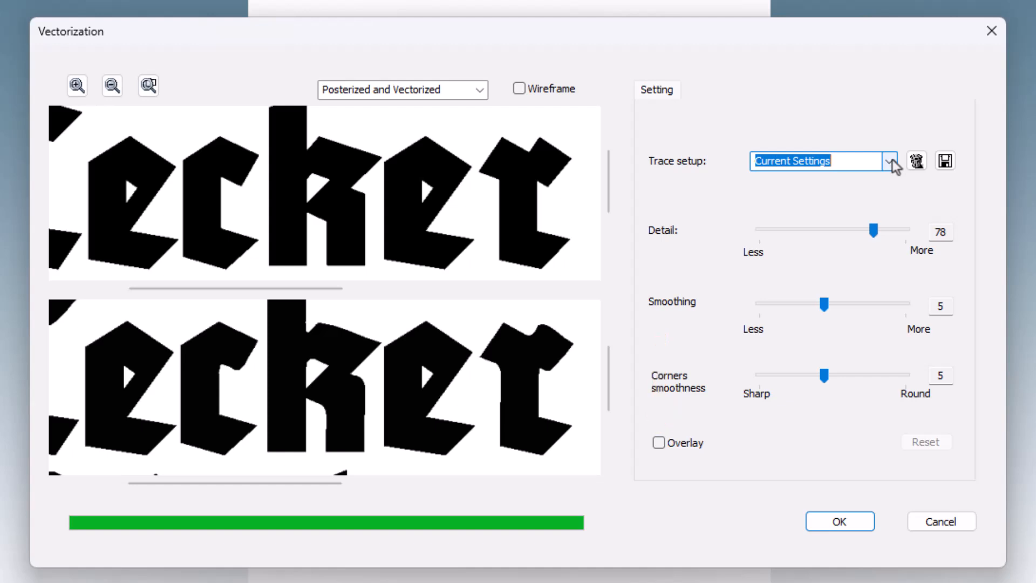
click(871, 236)
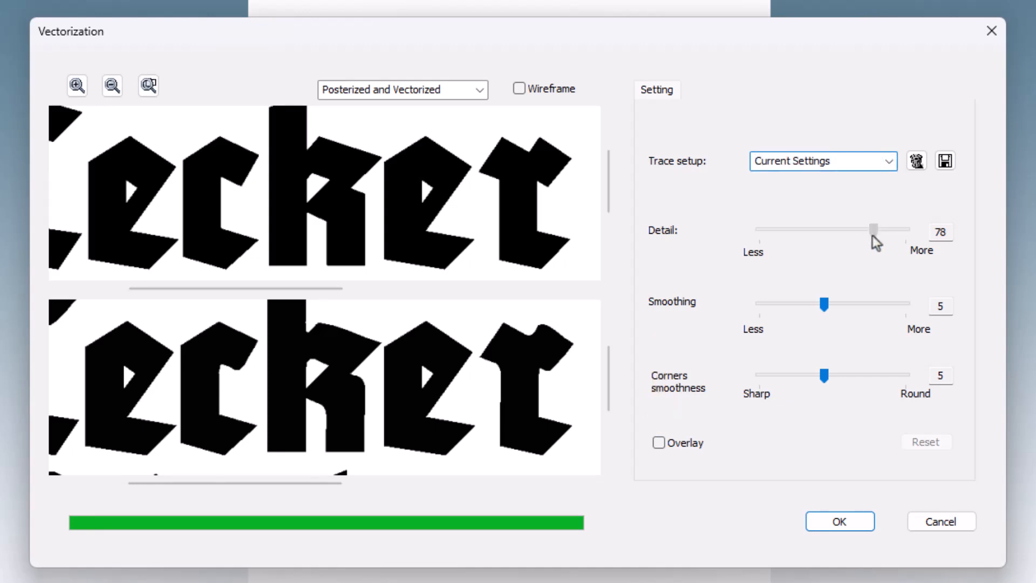
drag(872, 236, 893, 236)
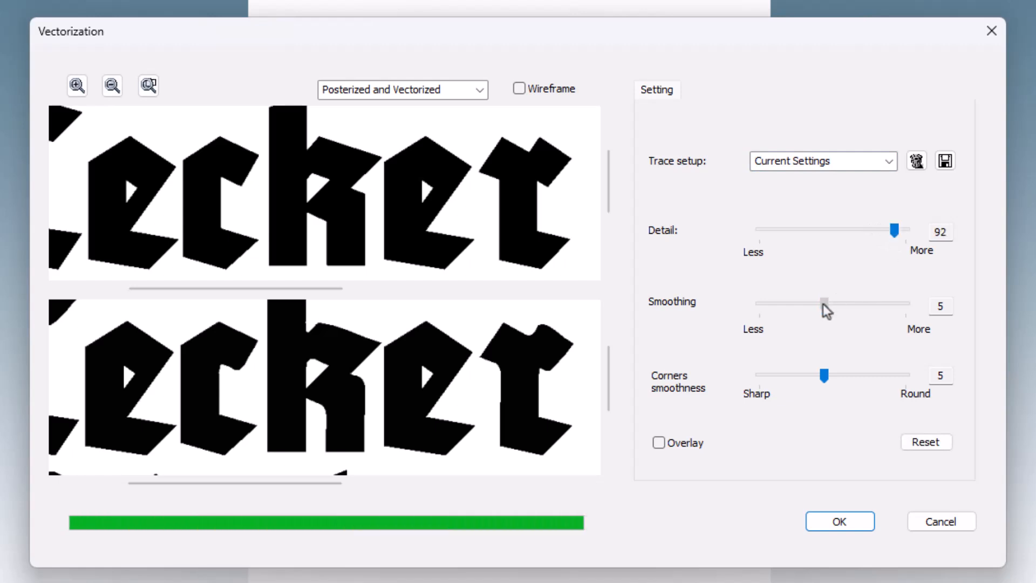
drag(823, 303, 796, 311)
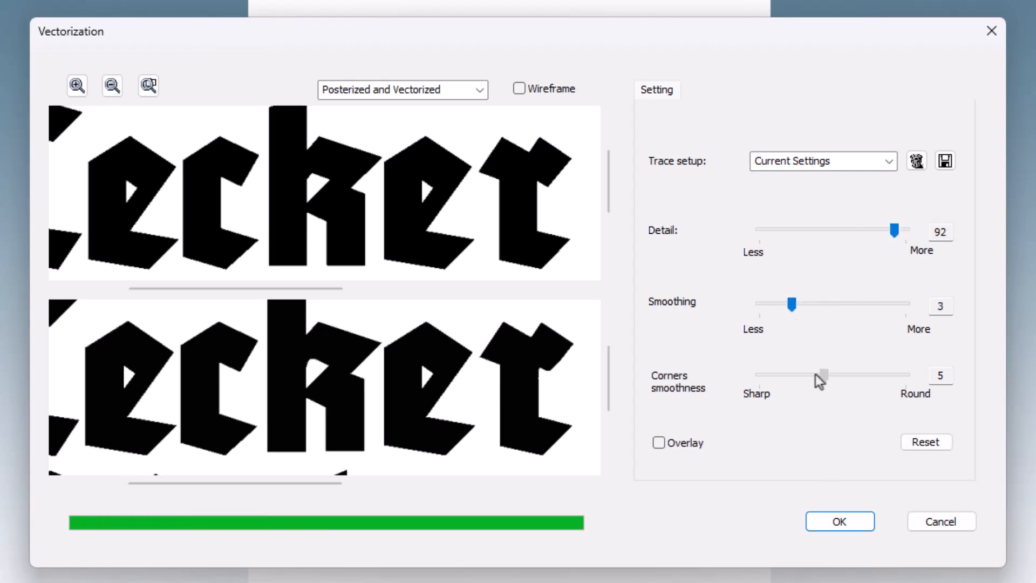
drag(820, 381, 776, 383)
click(828, 522)
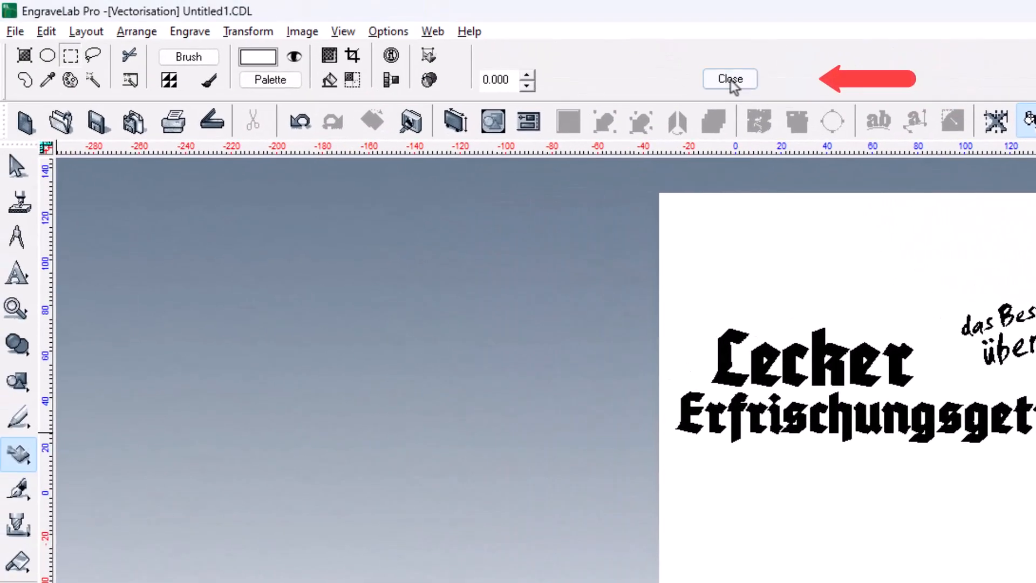
click(731, 79)
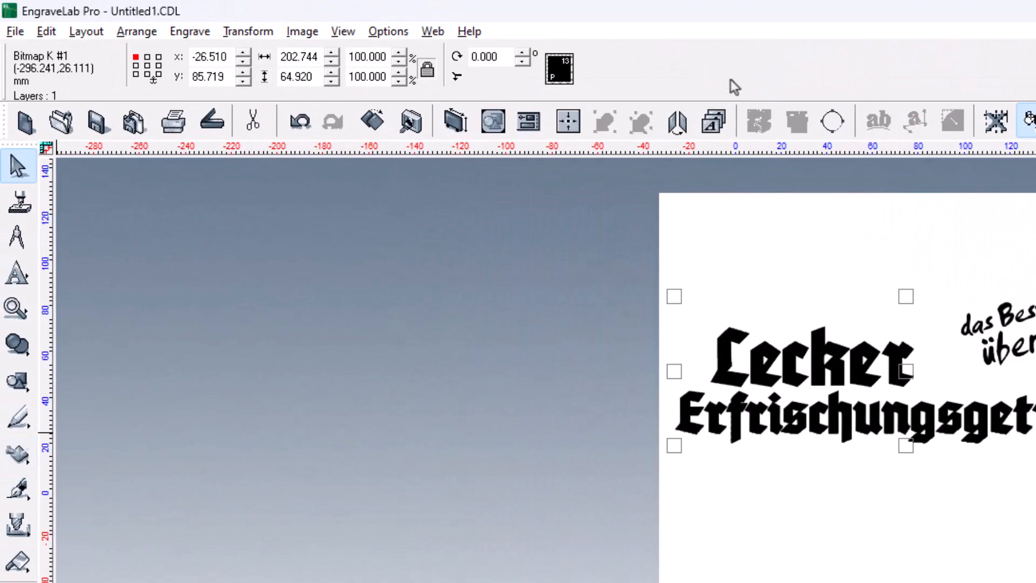
Step: Move the vectorized logo group off the page beside the original bitmap and turn off the fill display
click(729, 249)
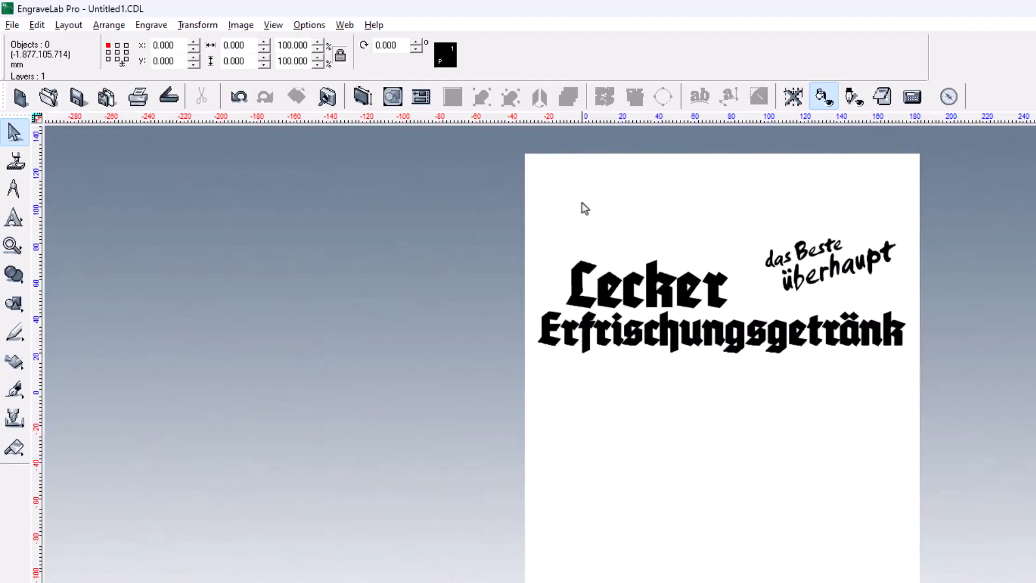
click(584, 266)
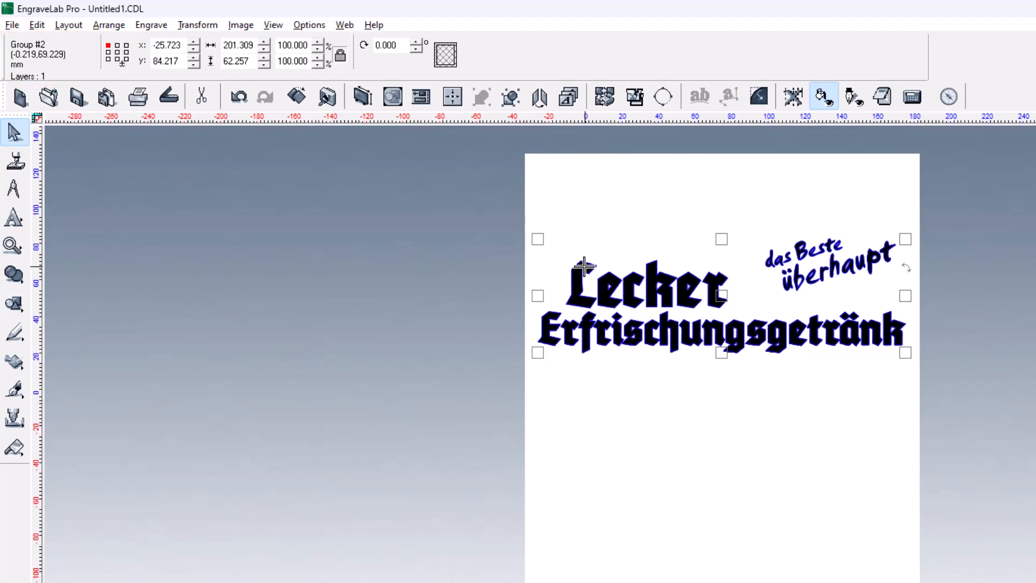
drag(584, 265, 196, 261)
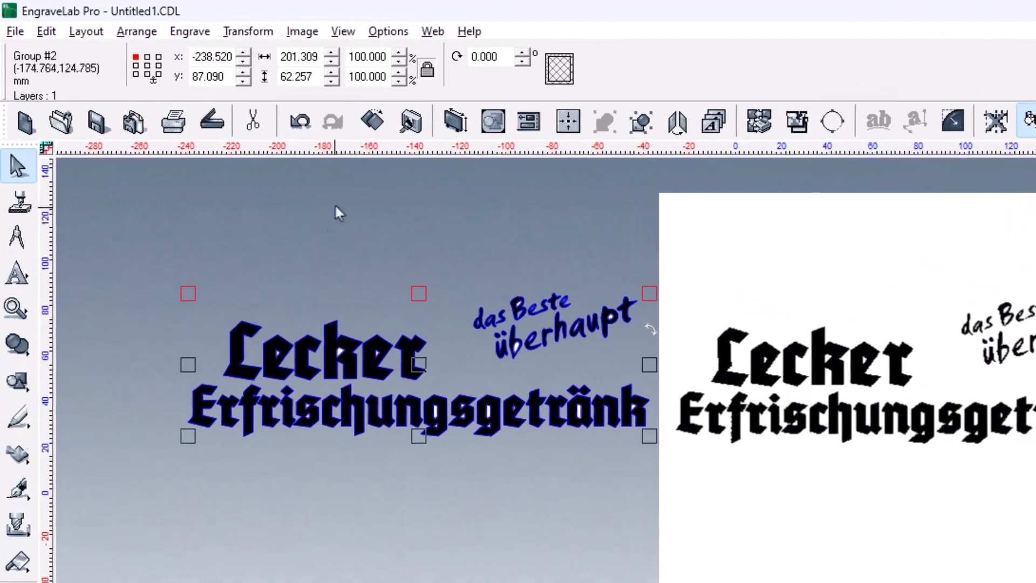
click(344, 32)
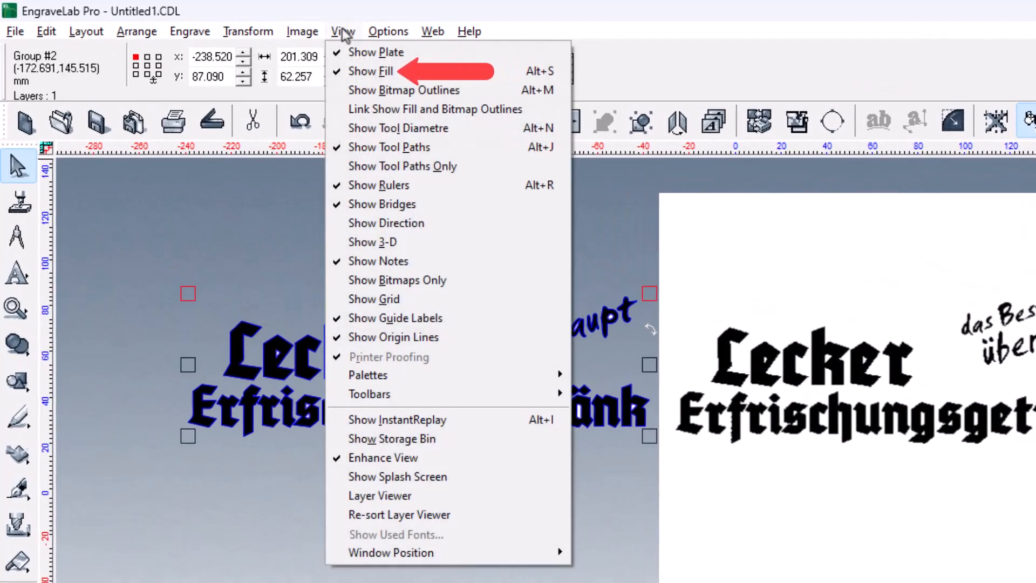
click(360, 71)
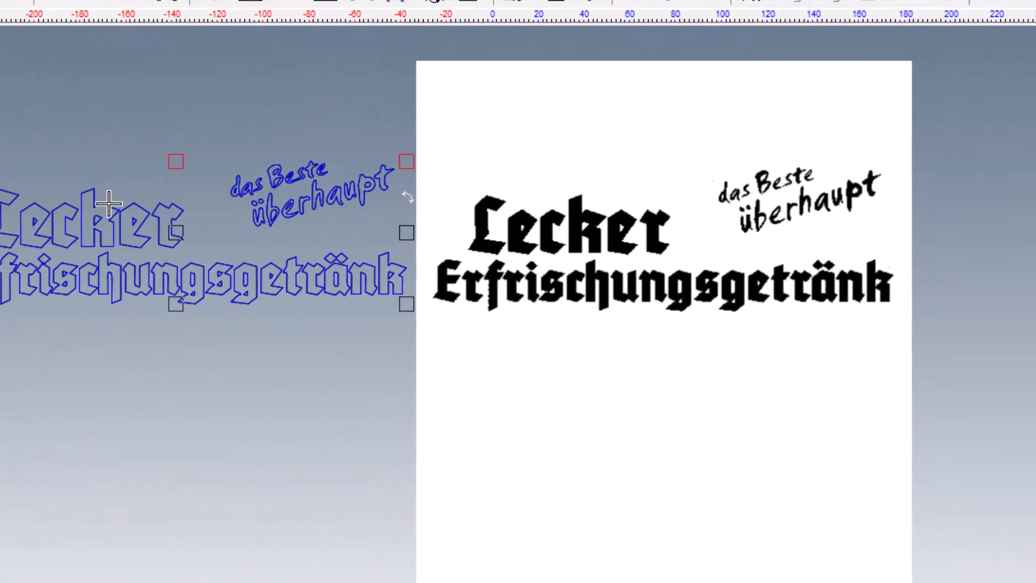
Step: Place the vector logo outlines directly below the bitmap on the page and display their nodes for editing
drag(108, 203, 585, 361)
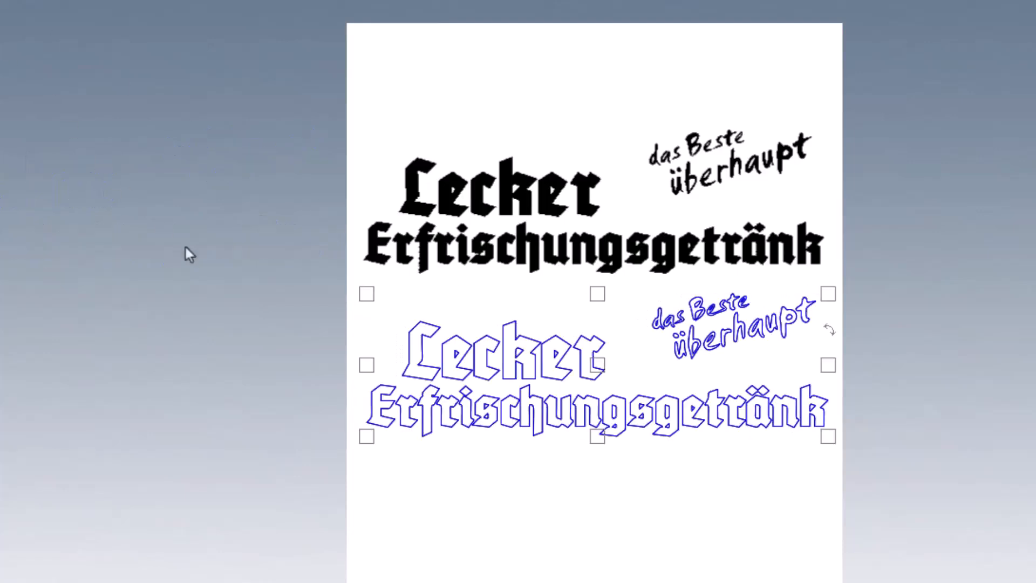
double_click(440, 326)
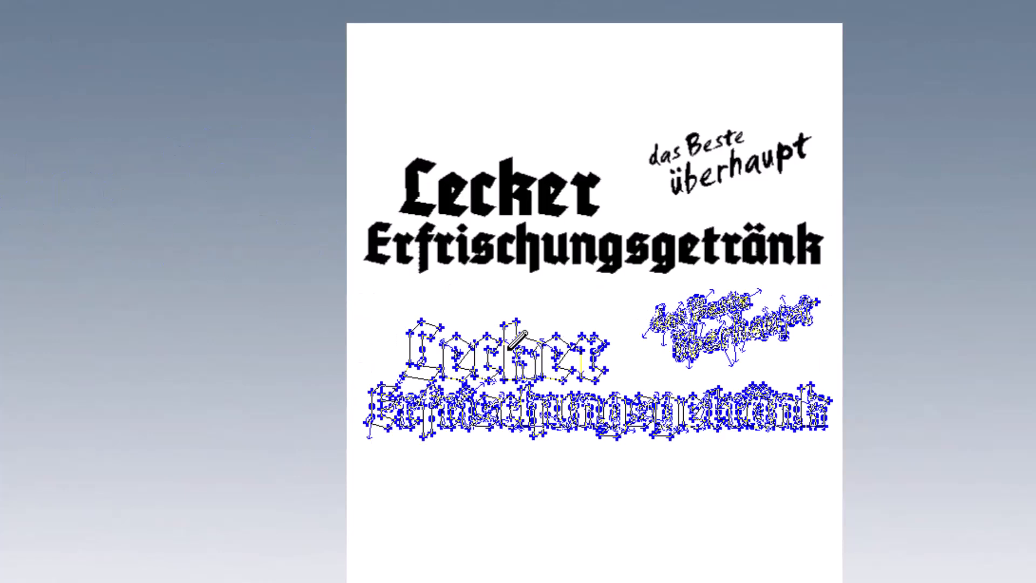
scroll(649, 361, up, 3)
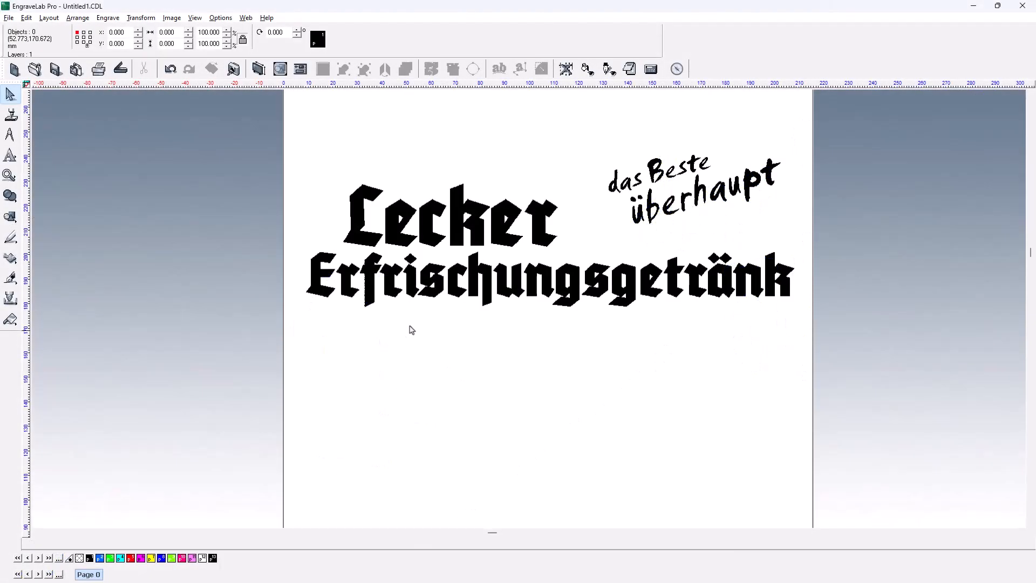
Step: Open the logo bitmap in vectorisation mode and enclose the entire bitmap in a rectangular selection
click(358, 237)
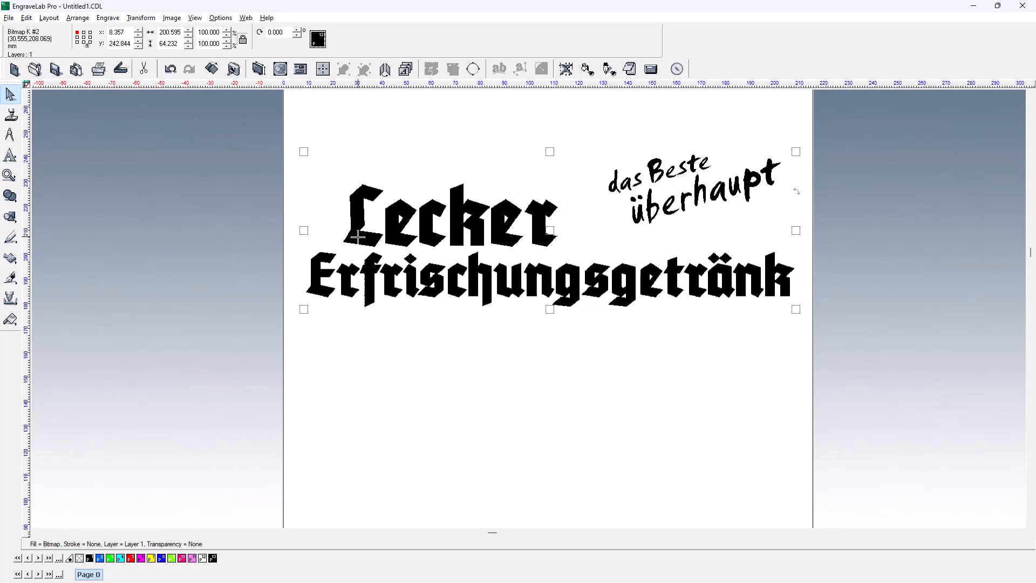
click(357, 237)
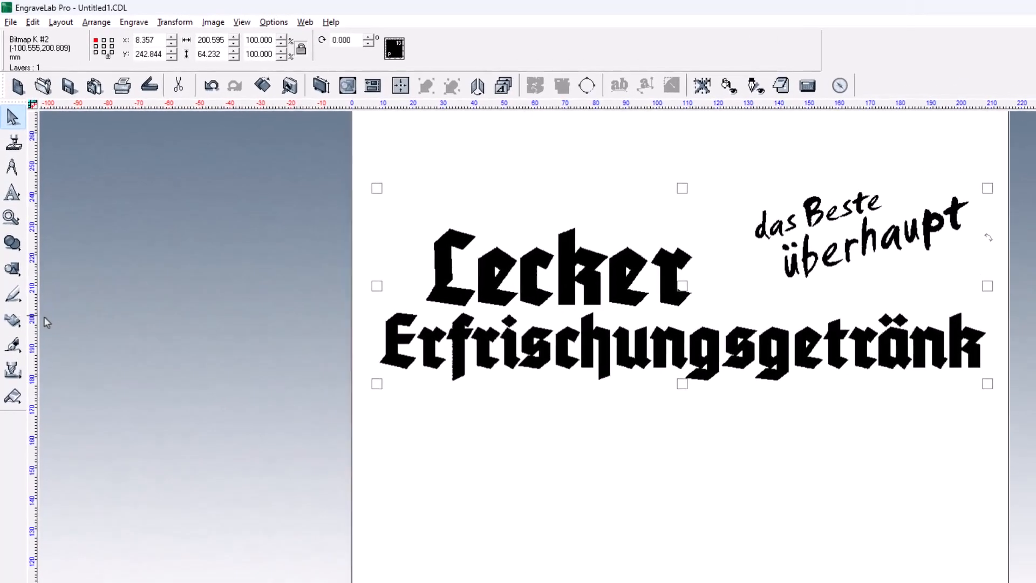
click(13, 321)
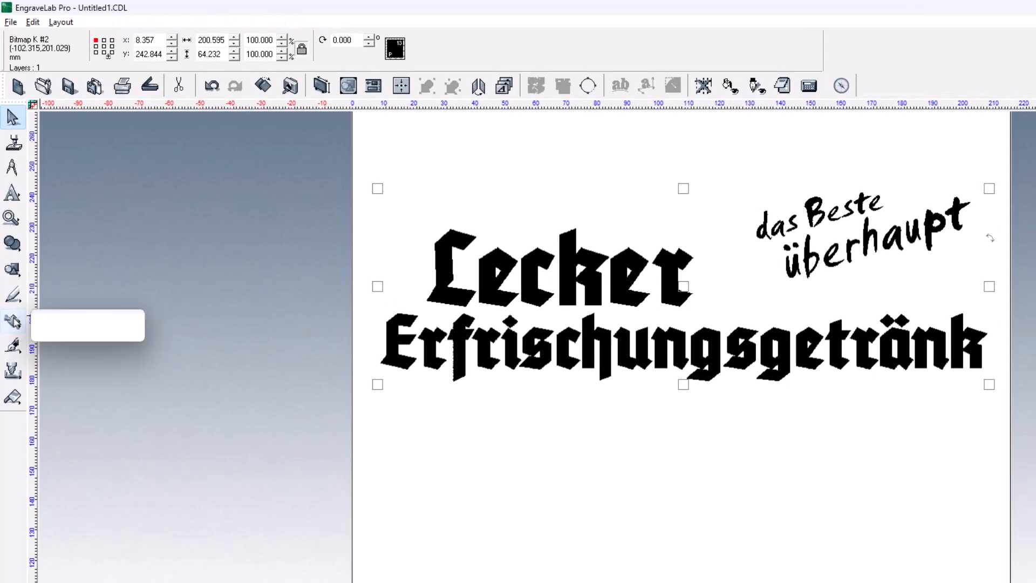
click(50, 325)
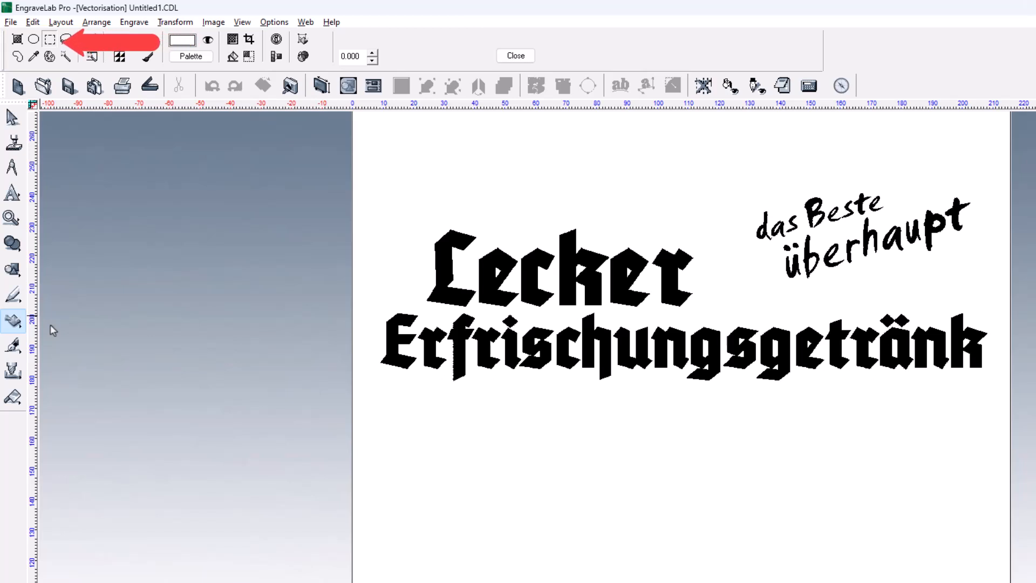
click(51, 40)
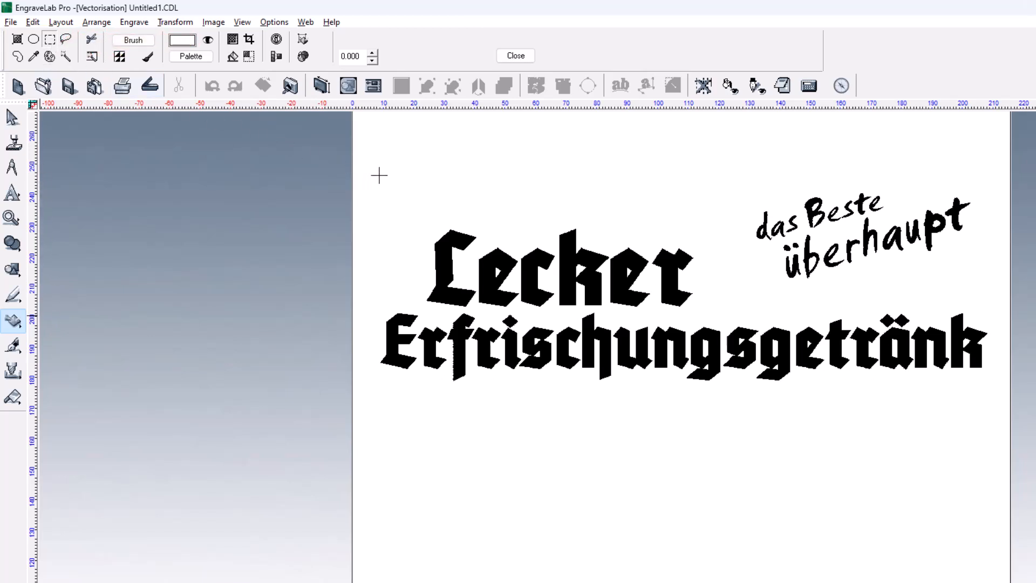
drag(375, 172, 998, 400)
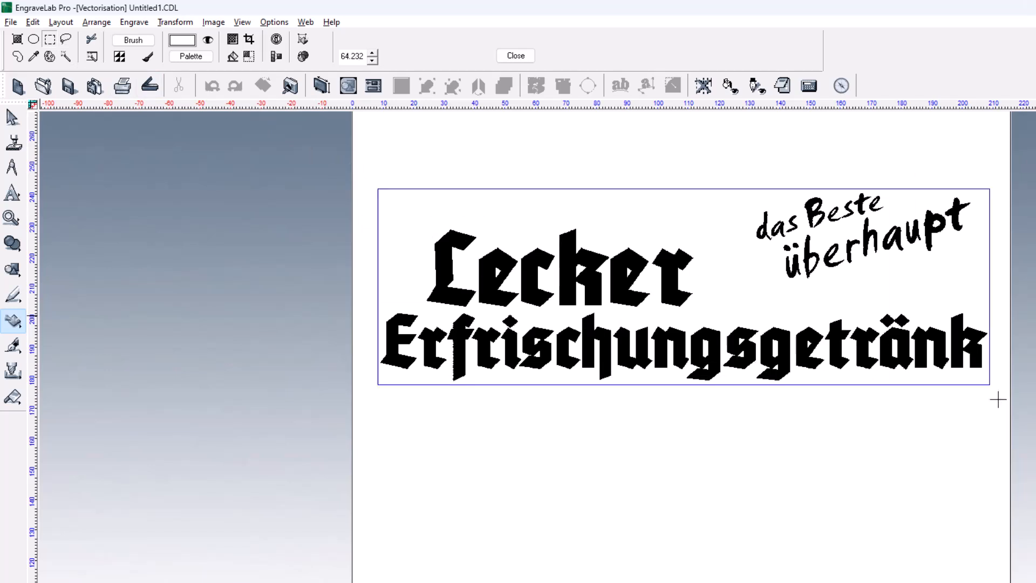
Step: Subtract a rectangular area around the handwritten "das Beste überhaupt" slogan from the selection
key(shift)
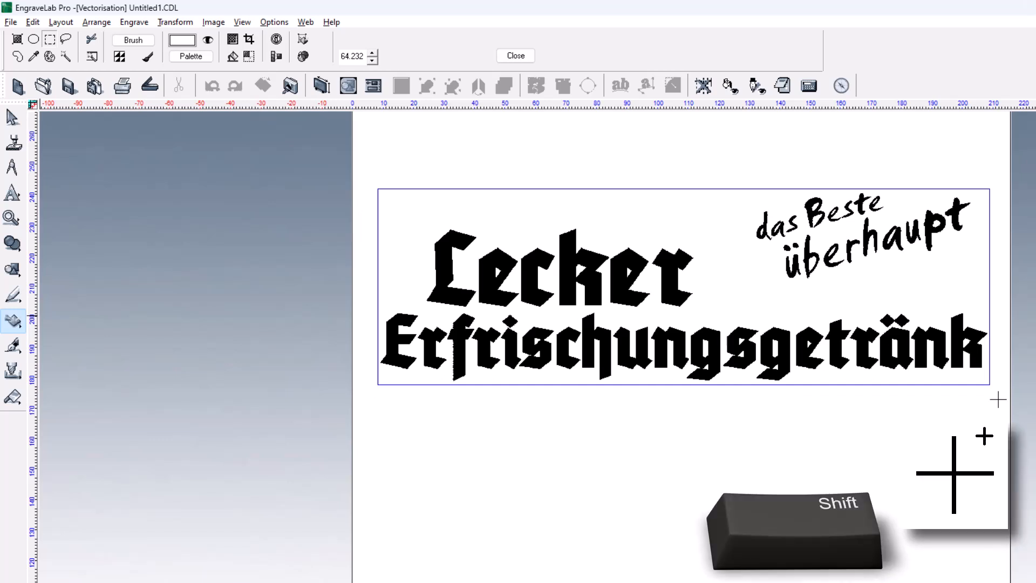
key(ctrl)
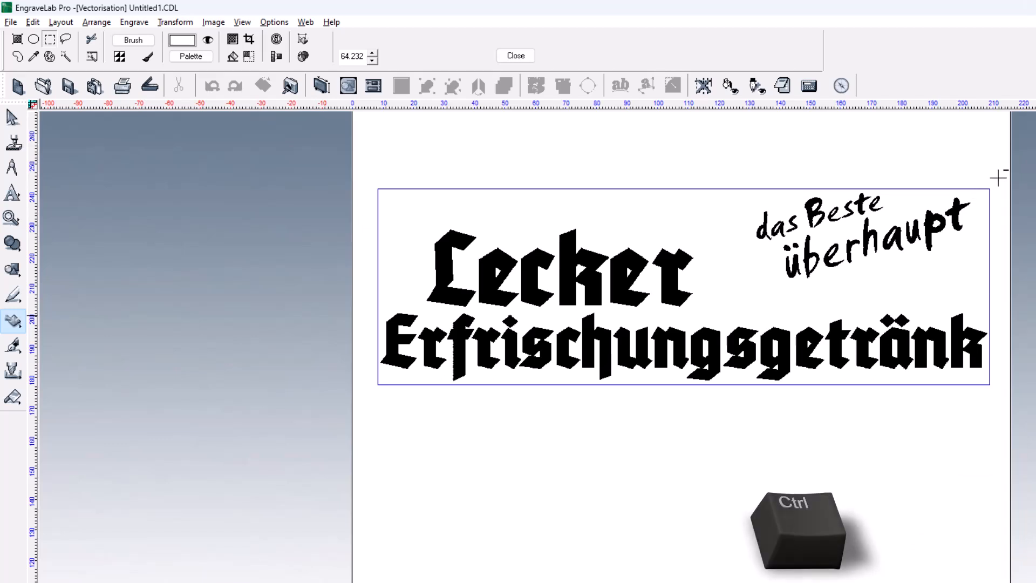
drag(997, 177, 725, 293)
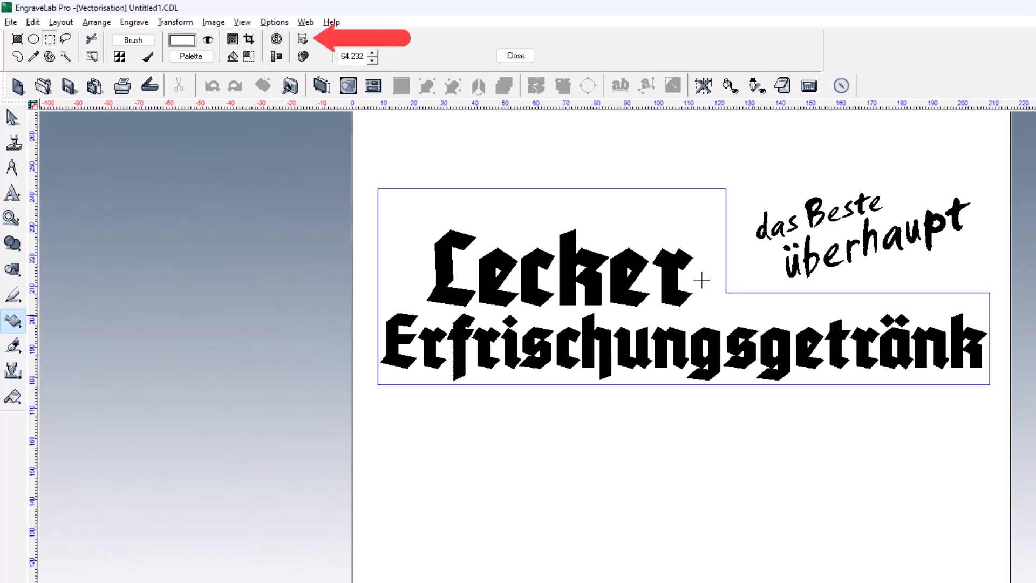
Step: Vectorize the selected "Lecker Erfrischungsgetränk" lettering with Corners smoothness set to 1
click(302, 40)
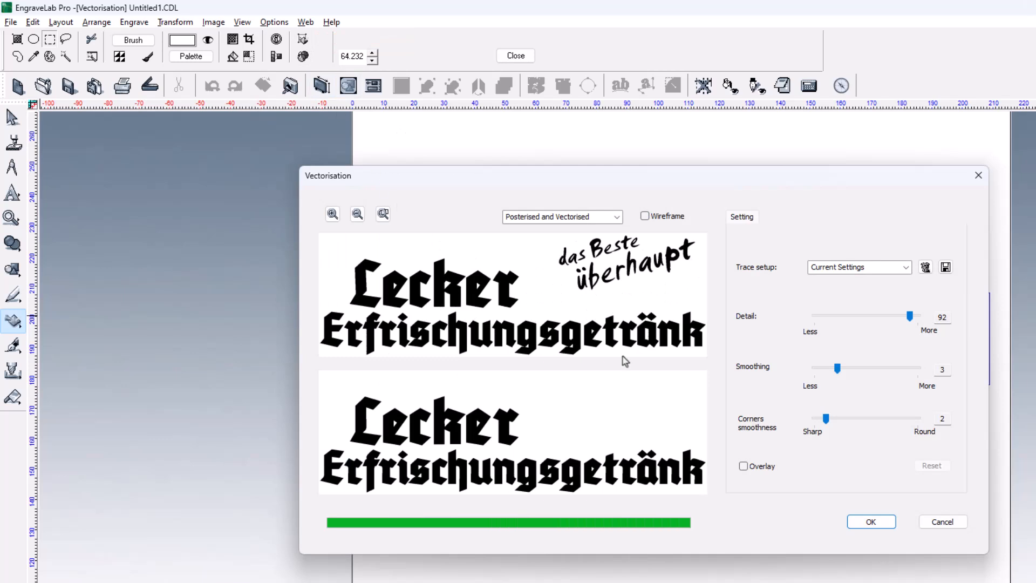
drag(825, 419, 814, 419)
click(870, 521)
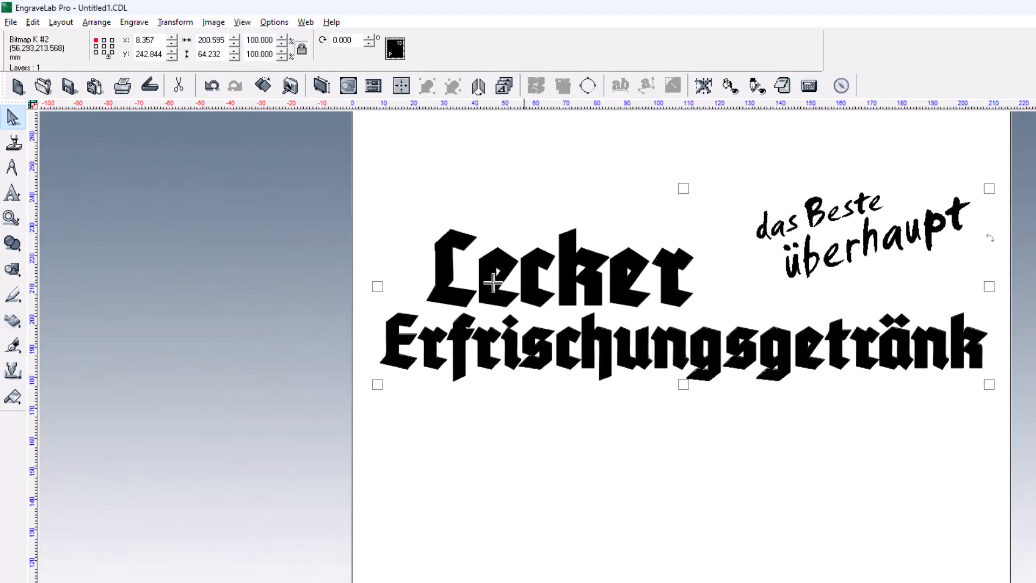
Step: Reopen the bitmap in vectorisation mode and select a rectangle around only the "das Beste überhaupt" slogan
click(13, 322)
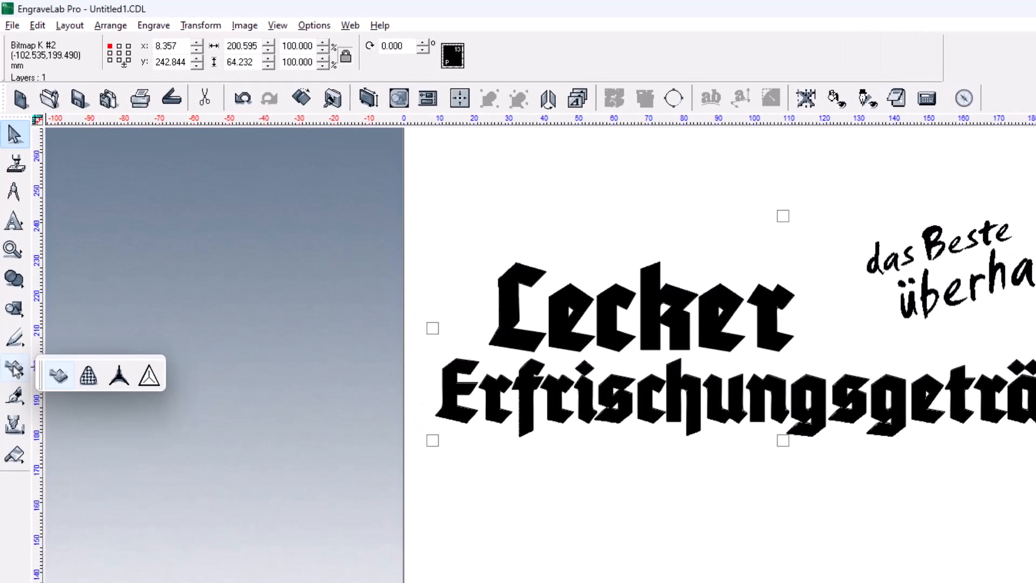
click(57, 374)
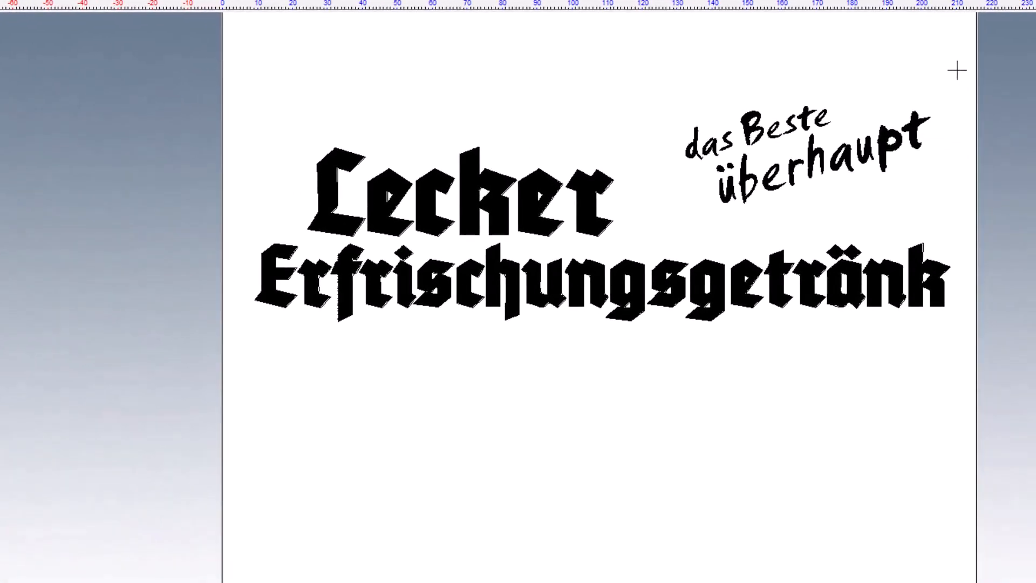
drag(956, 70, 659, 233)
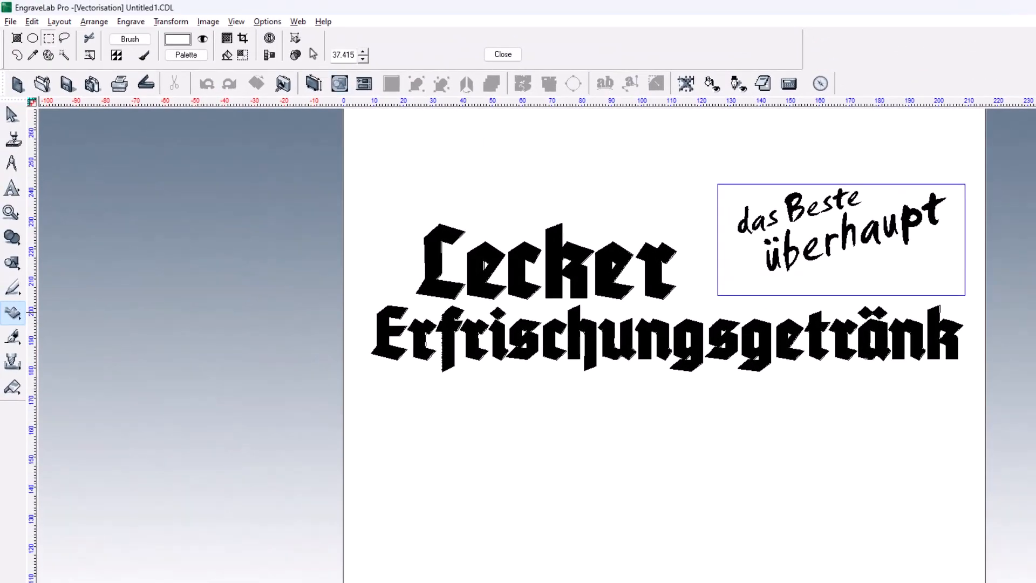
Step: Vectorize the selected slogan with Detail 100, Smoothing 6 and Corners smoothness 8
click(295, 38)
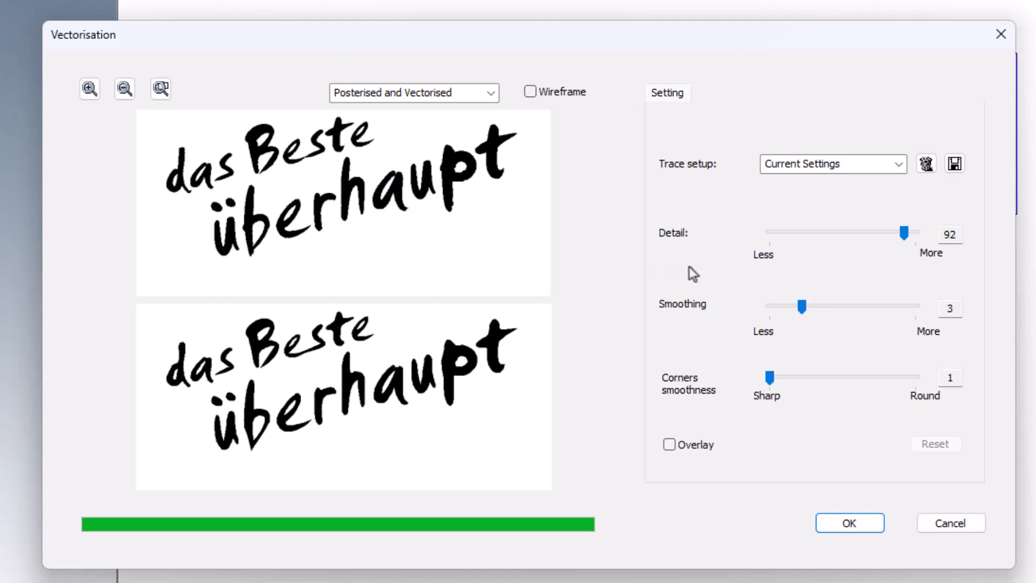
drag(904, 236, 916, 233)
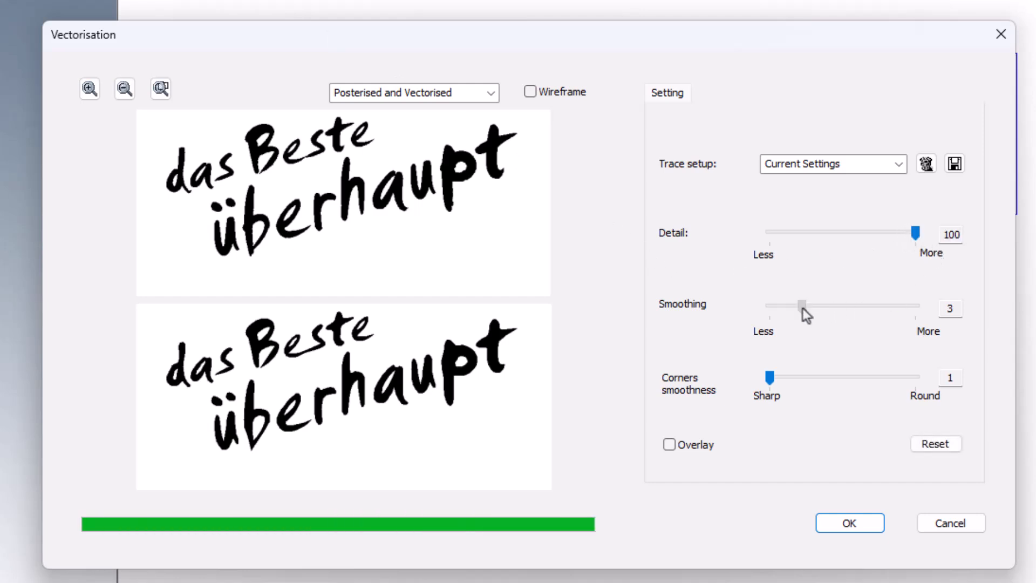
drag(803, 308, 847, 312)
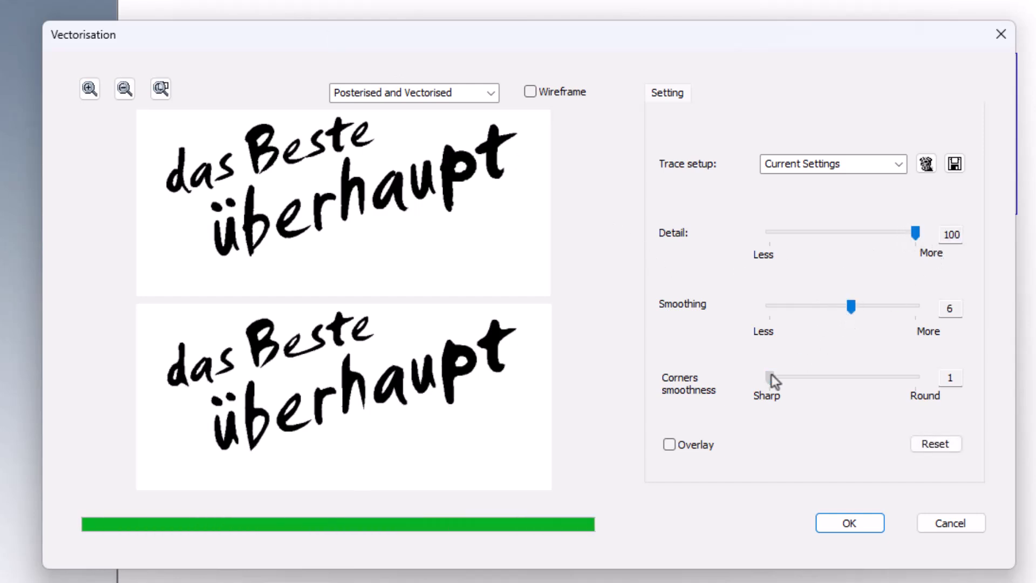
drag(770, 377, 882, 390)
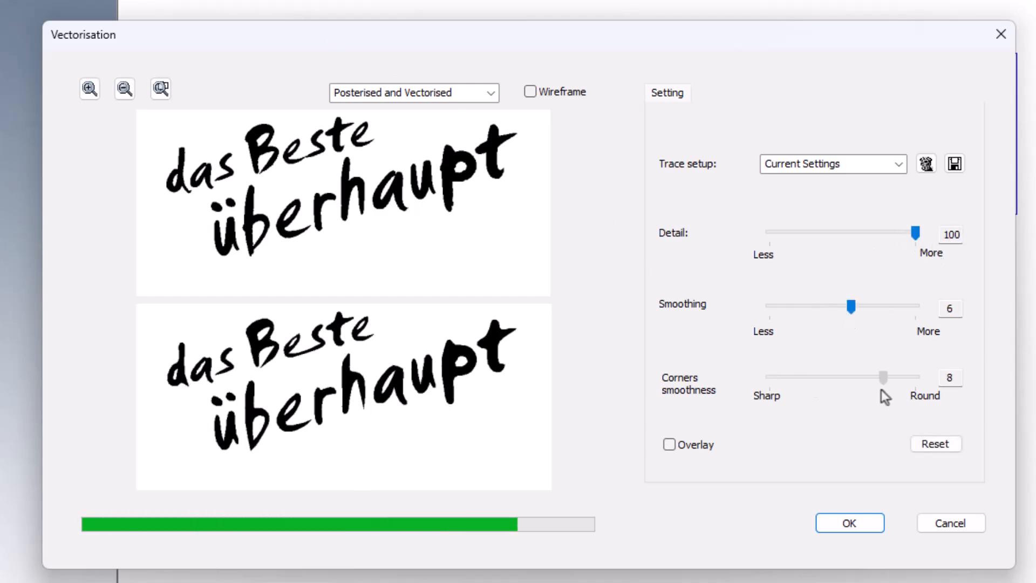
click(868, 523)
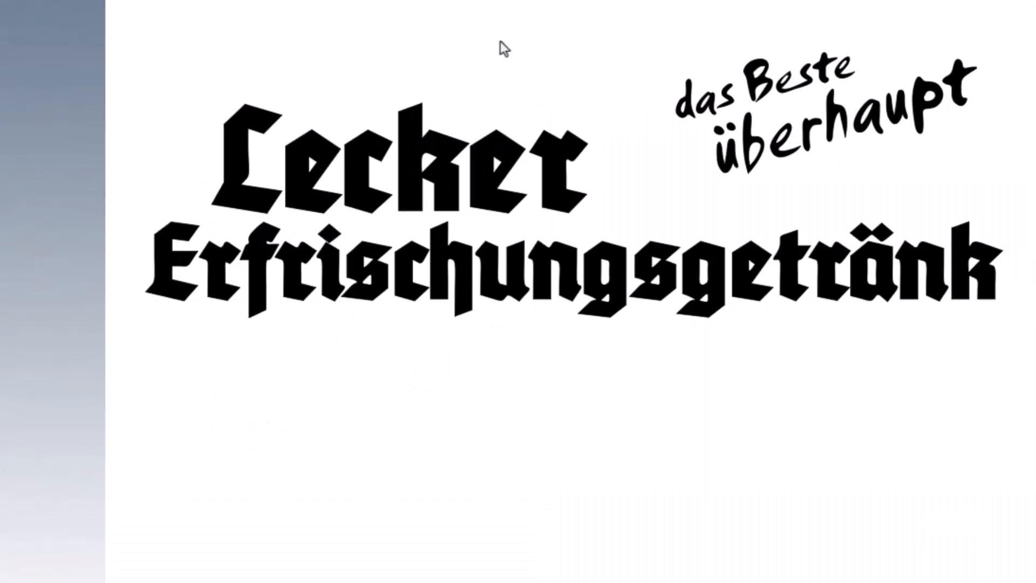